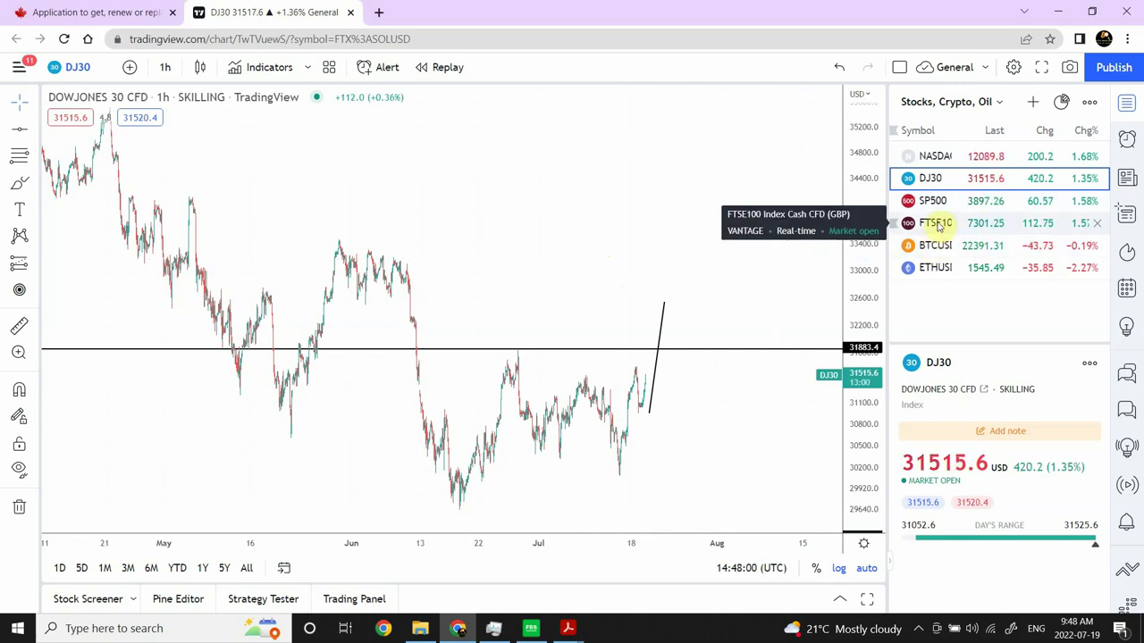
Open the FTSE100 chart and drag its support line down to 7178.38
{"action": "left_click", "coordinate": [937, 225]}
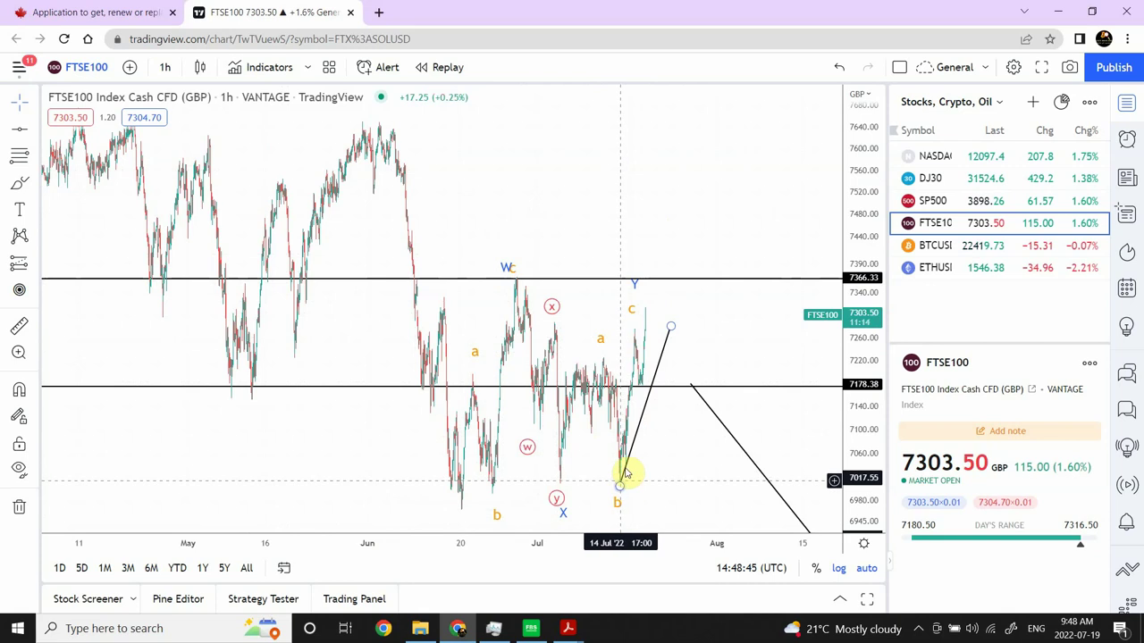
{"action": "left_click", "coordinate": [671, 334]}
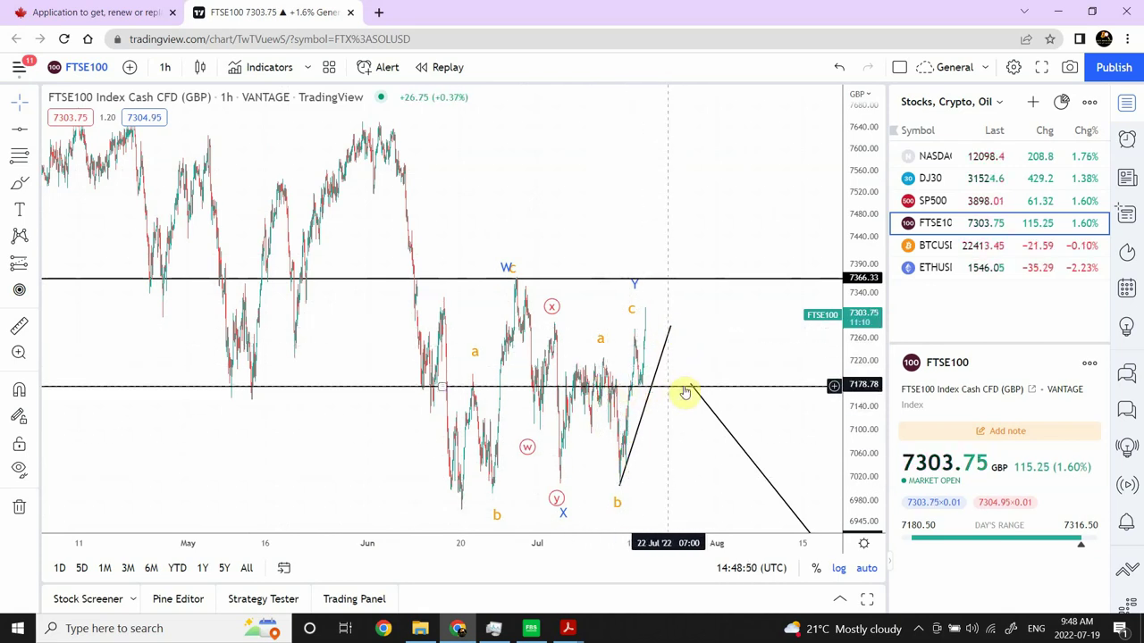
{"action": "left_click", "coordinate": [623, 390]}
{"action": "left_click_drag", "start_coordinate": [623, 390], "coordinate": [656, 388]}
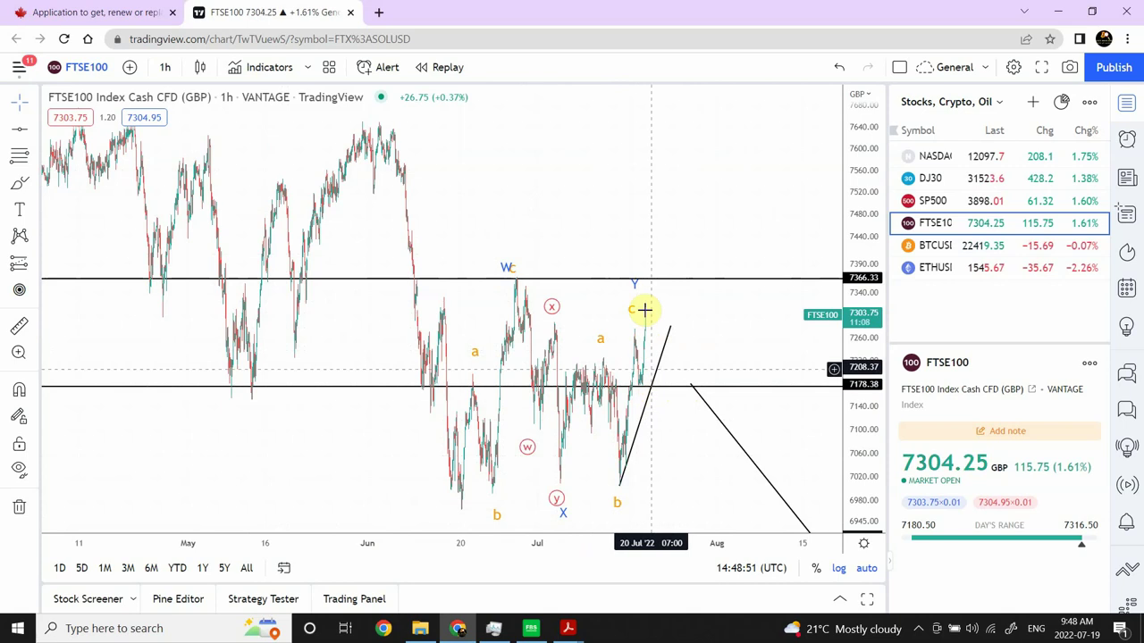
{"action": "left_click", "coordinate": [652, 338]}
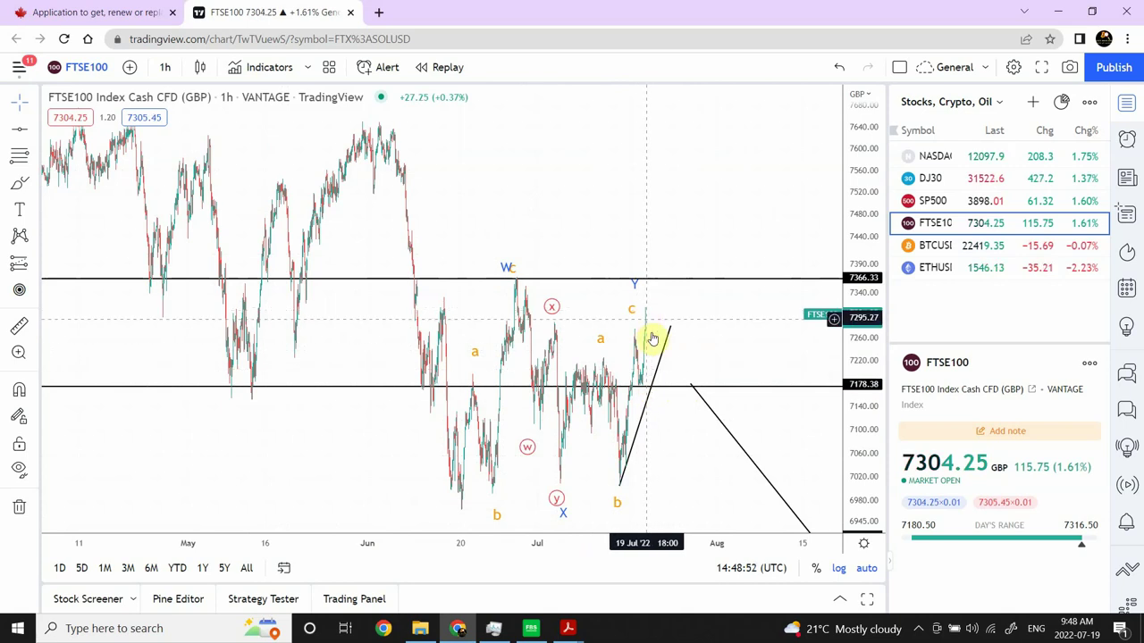
Delete the 7178.38 horizontal line and the rising trend line
{"action": "left_click", "coordinate": [721, 388]}
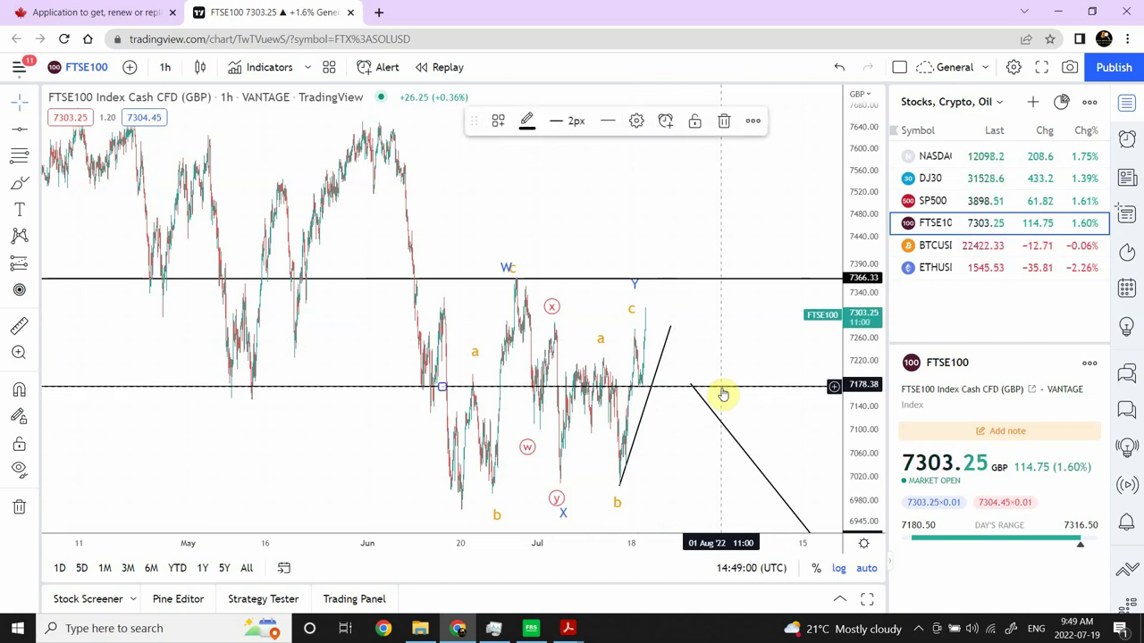
{"action": "key", "text": "Delete"}
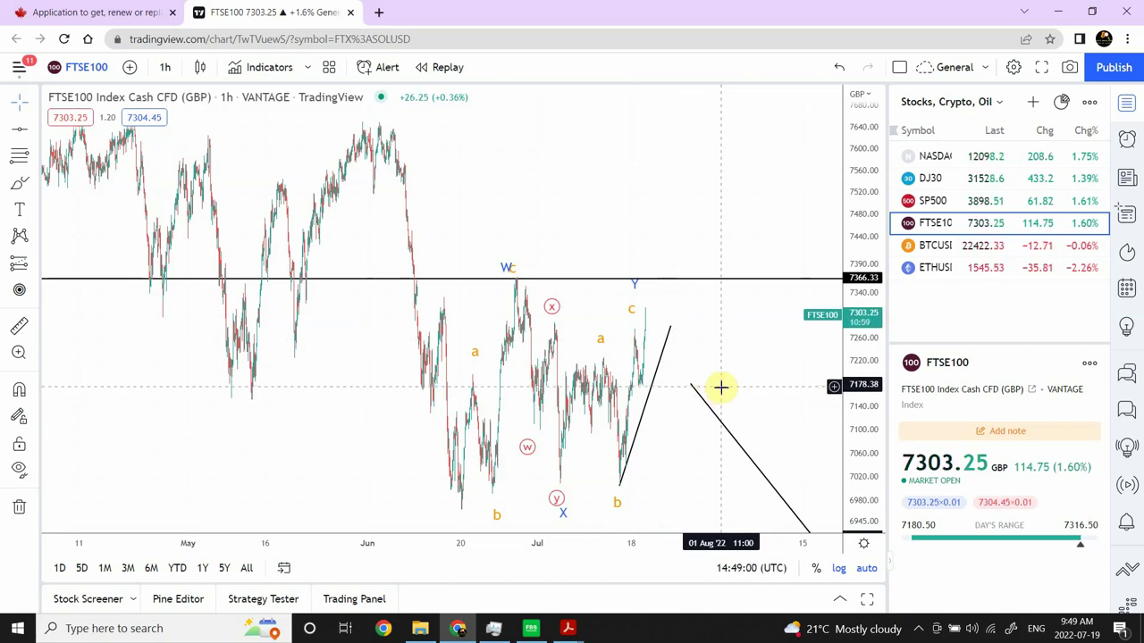
{"action": "left_click", "coordinate": [662, 350]}
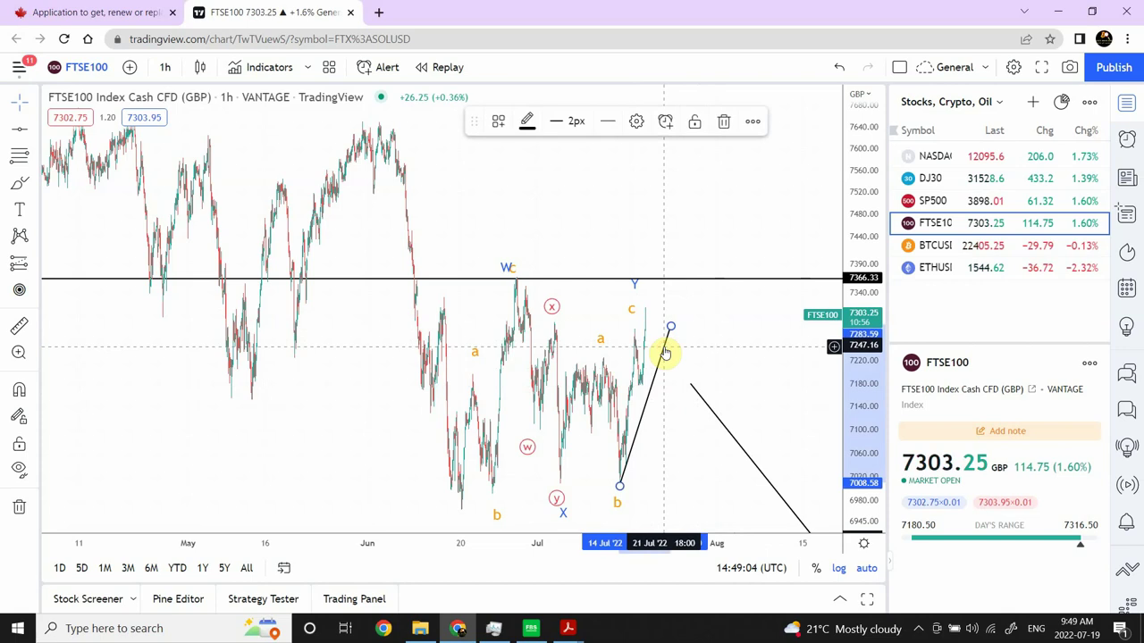
{"action": "key", "text": "Delete"}
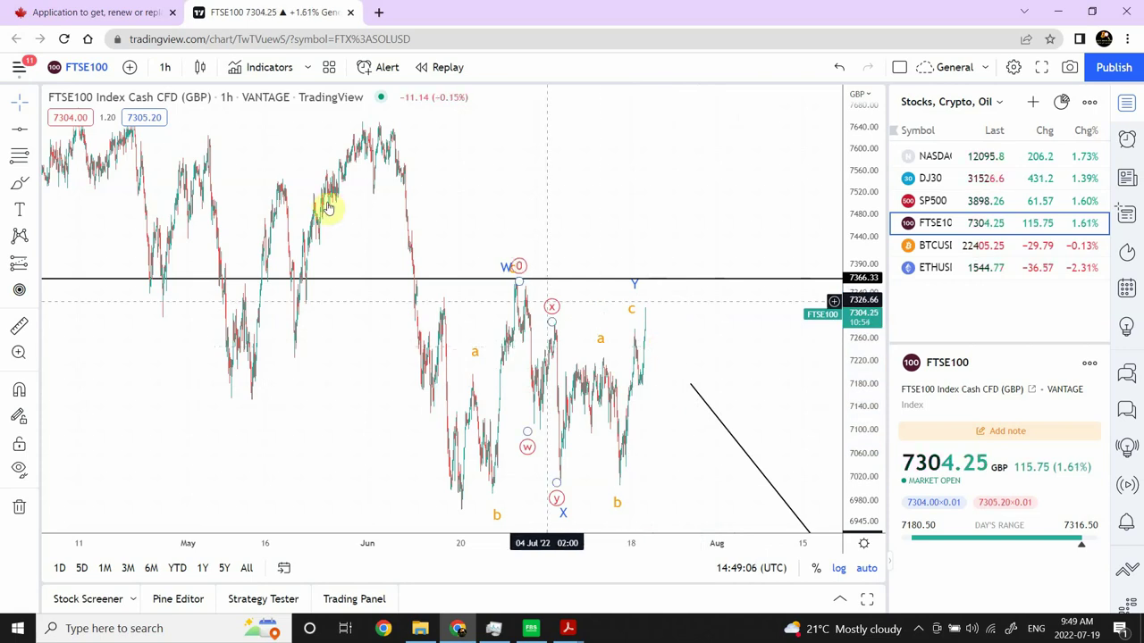
On the daily chart, end the falling projection at 6501.84, then return to 1 hour
{"action": "left_click", "coordinate": [163, 67]}
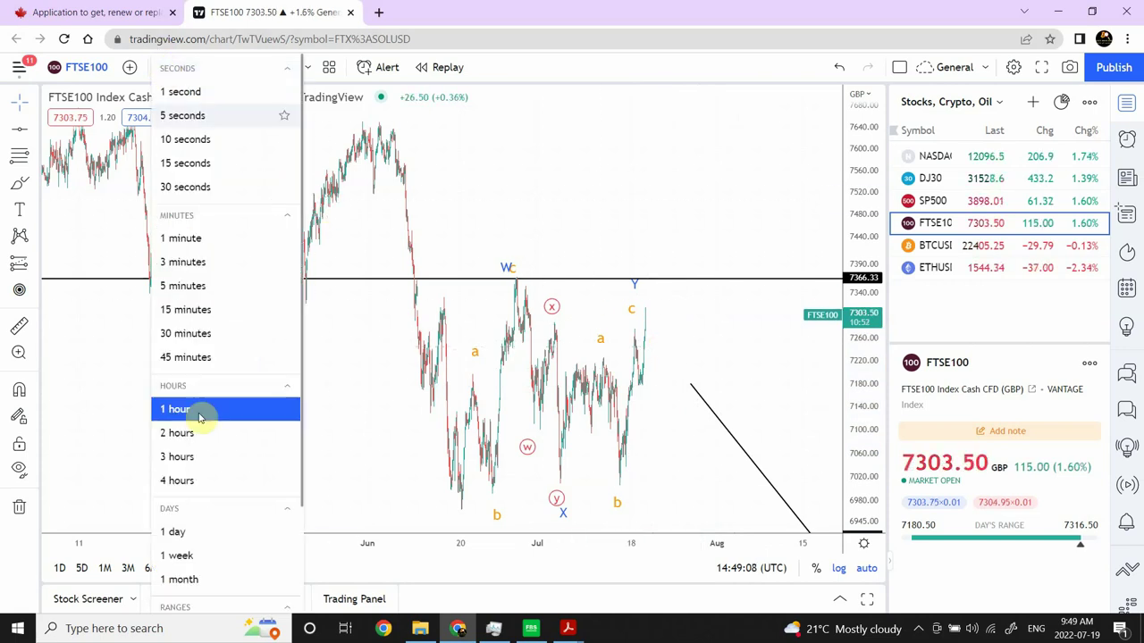
{"action": "left_click", "coordinate": [183, 532]}
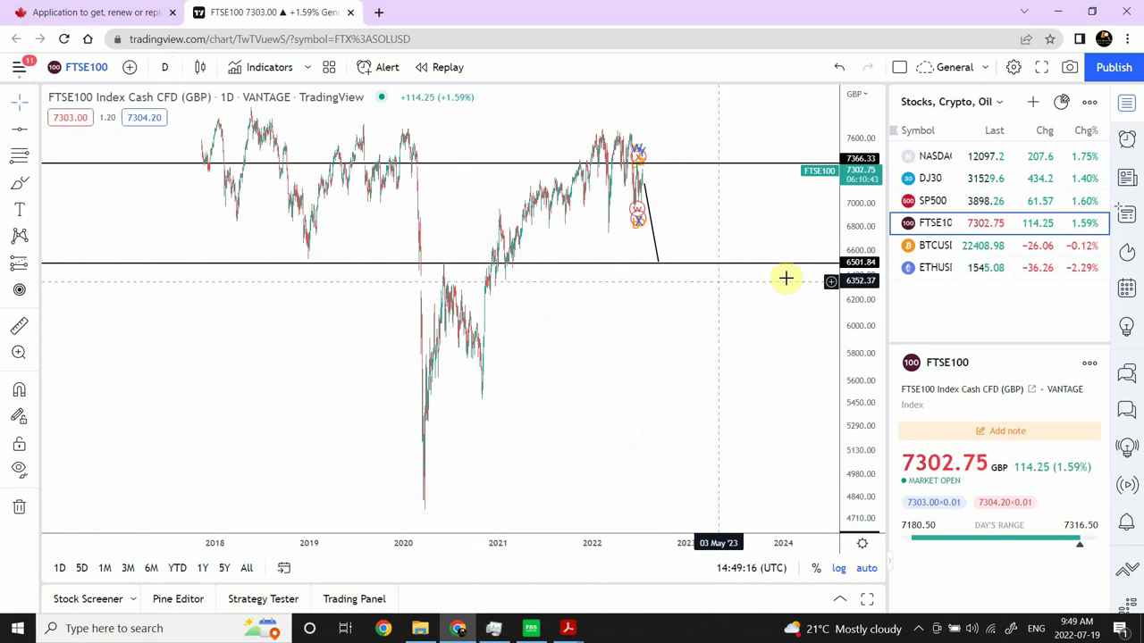
{"action": "left_click", "coordinate": [657, 261]}
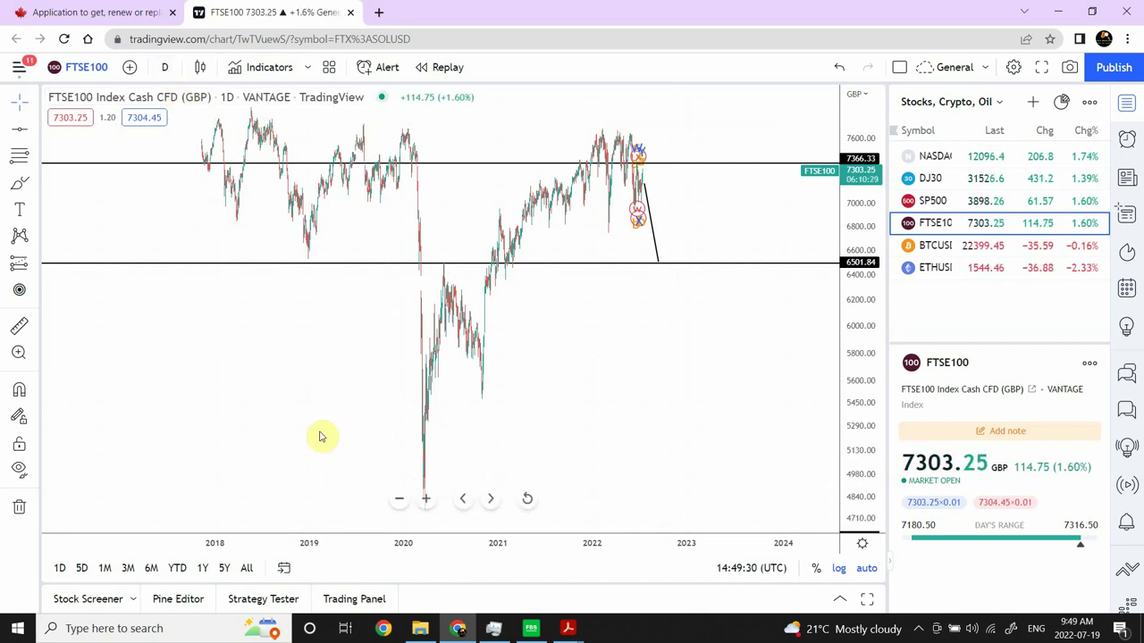
{"action": "left_click", "coordinate": [166, 70]}
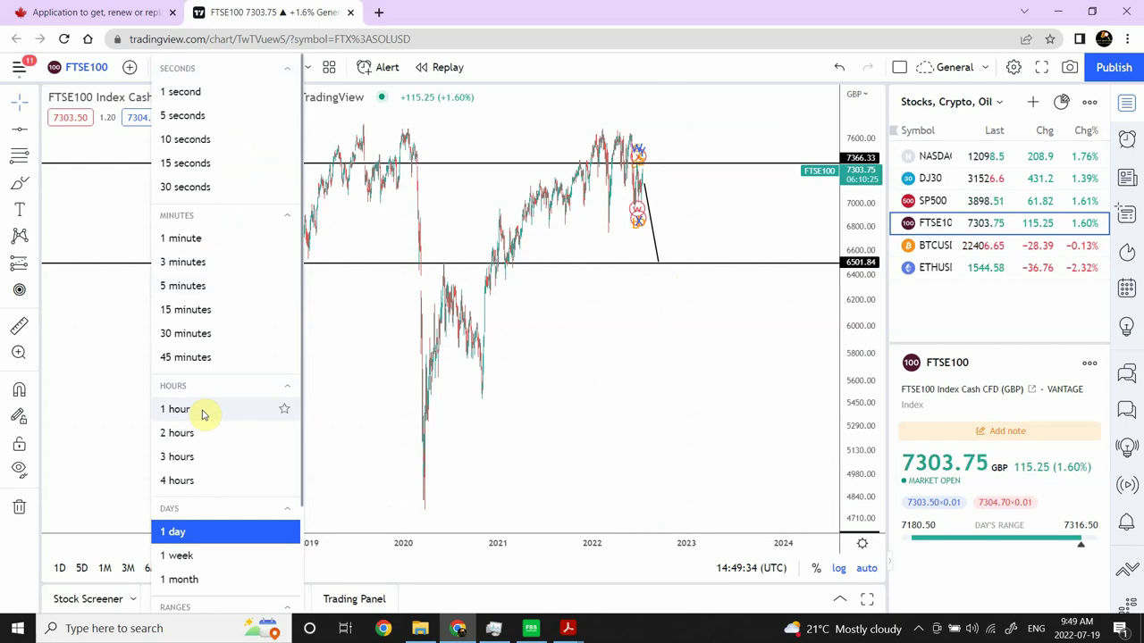
{"action": "left_click", "coordinate": [201, 409]}
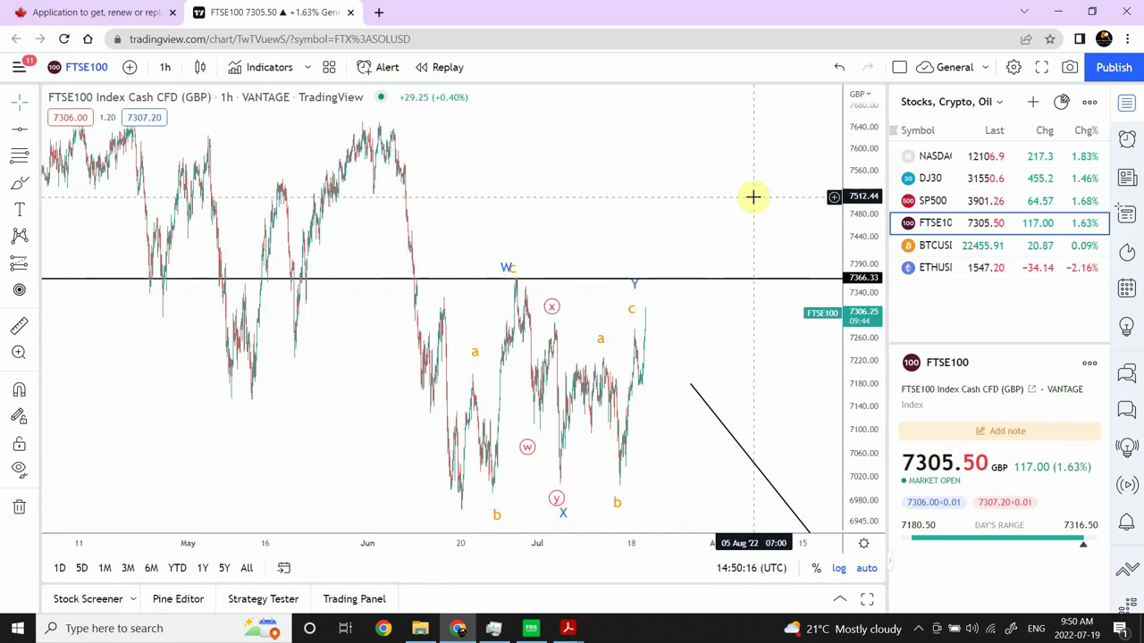
Open the NASDAQ chart and move its horizontal support line to 12219.6
{"action": "left_click", "coordinate": [957, 181]}
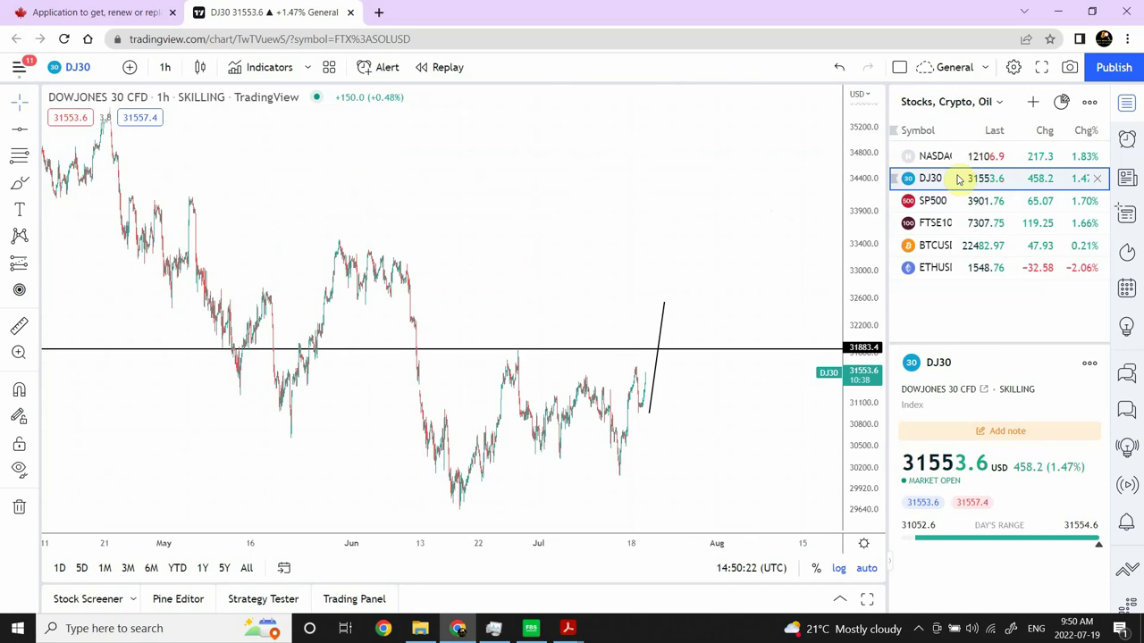
{"action": "left_click", "coordinate": [953, 158]}
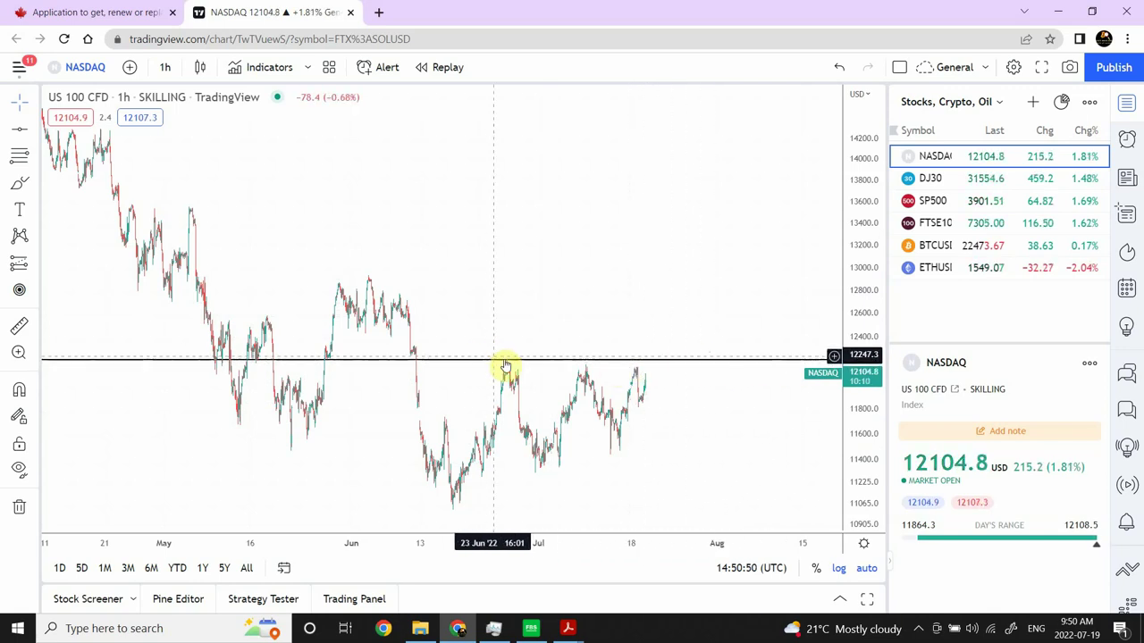
{"action": "left_click_drag", "start_coordinate": [661, 367], "coordinate": [655, 369]}
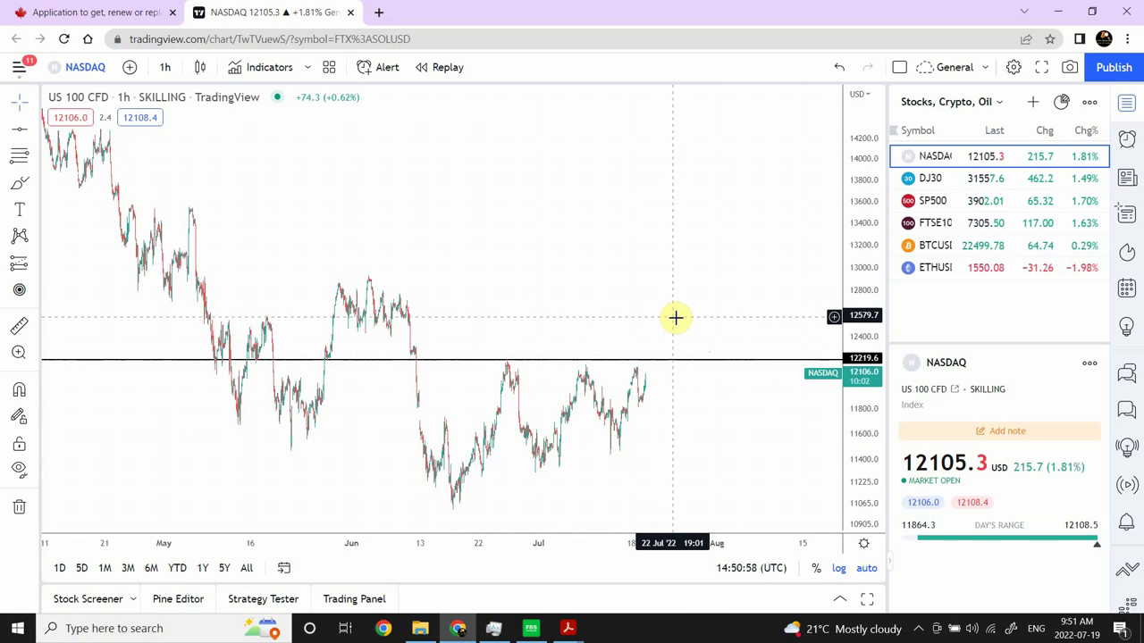
{"action": "left_click", "coordinate": [687, 359]}
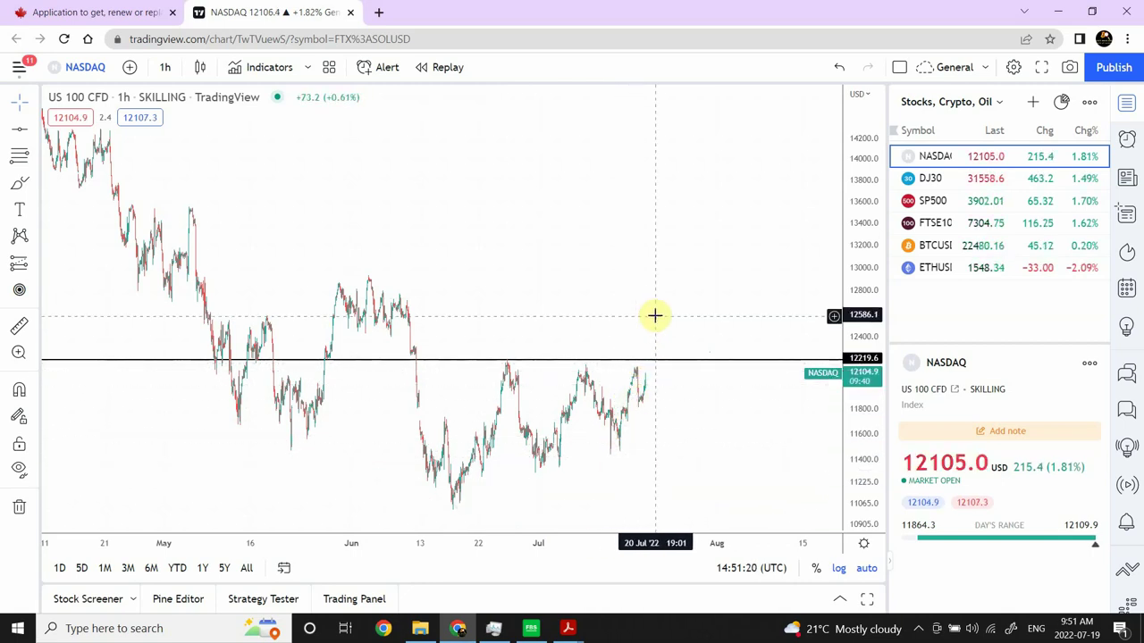
Open the DJ30 chart and lower its support line to about 30984.6
{"action": "left_click", "coordinate": [940, 181]}
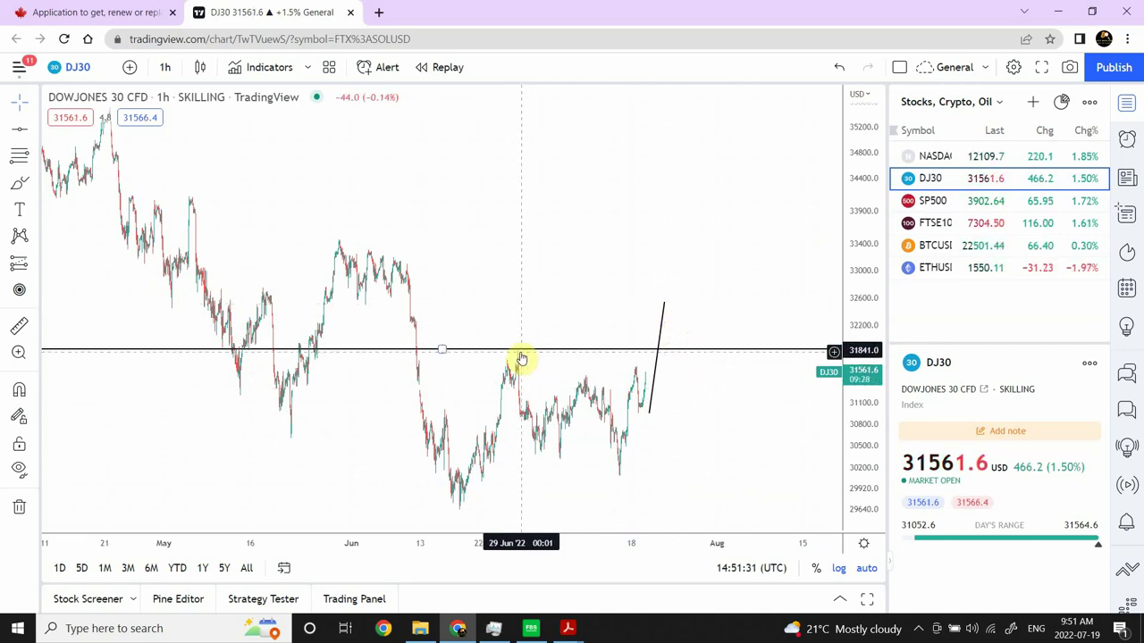
{"action": "left_click_drag", "start_coordinate": [521, 359], "coordinate": [672, 379]}
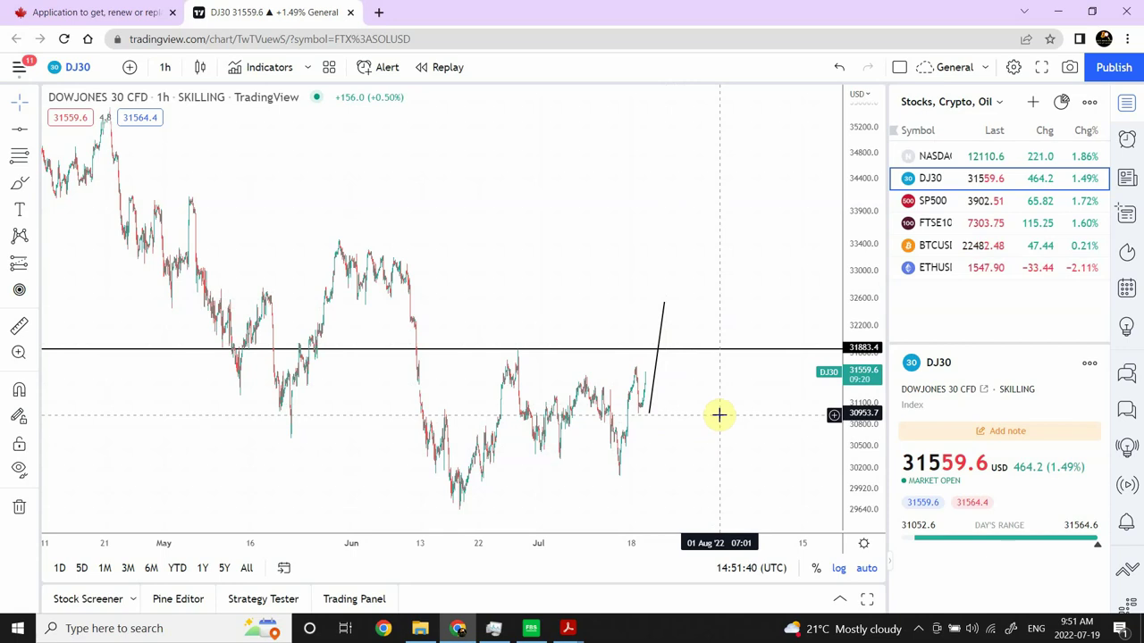
{"action": "left_click", "coordinate": [647, 413]}
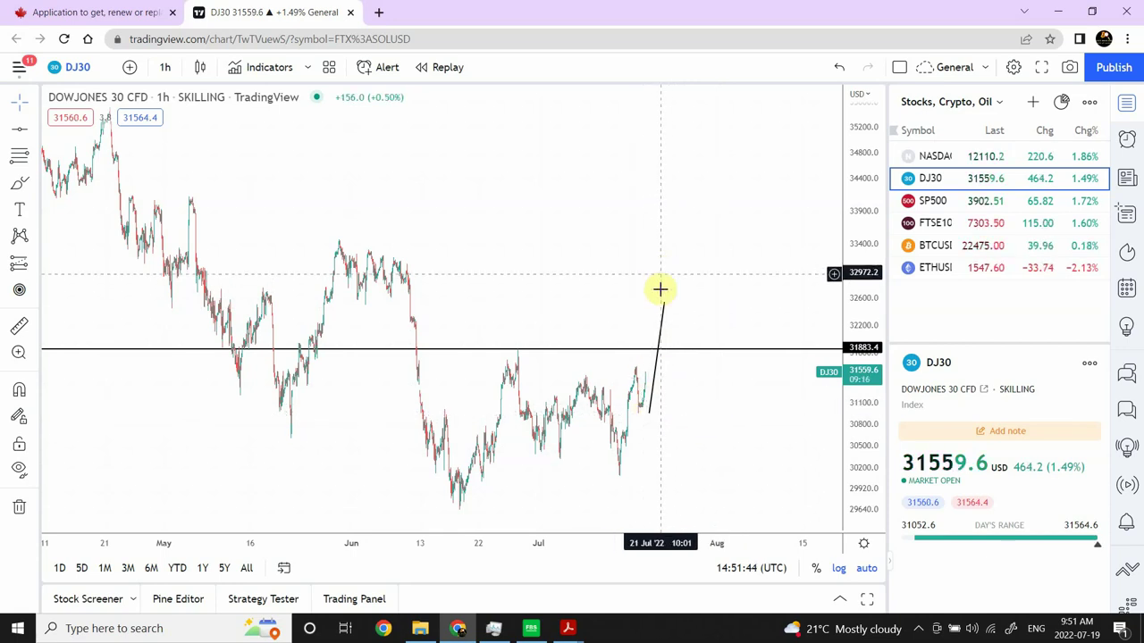
{"action": "left_click", "coordinate": [670, 350]}
{"action": "left_click_drag", "start_coordinate": [670, 351], "coordinate": [709, 348]}
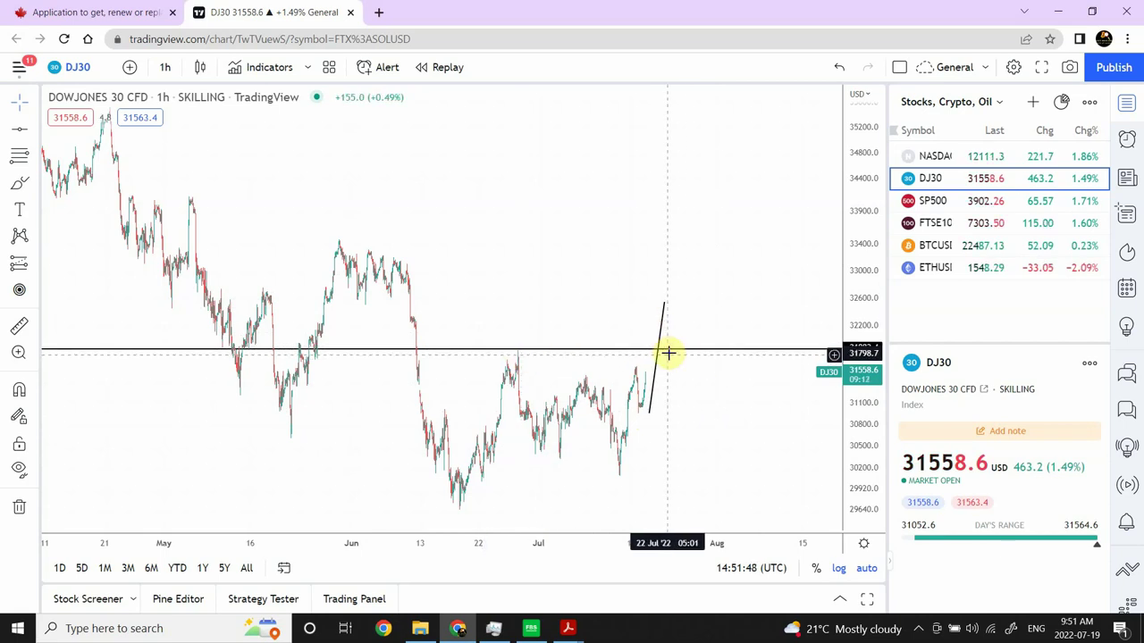
{"action": "left_click", "coordinate": [662, 292]}
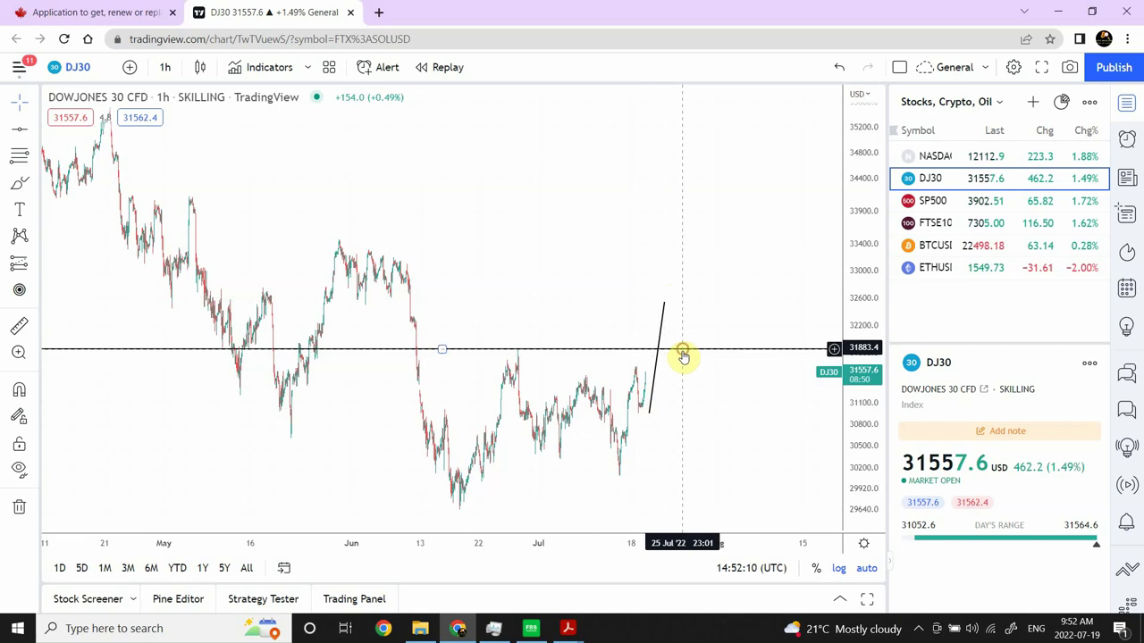
{"action": "left_click_drag", "start_coordinate": [683, 353], "coordinate": [682, 411]}
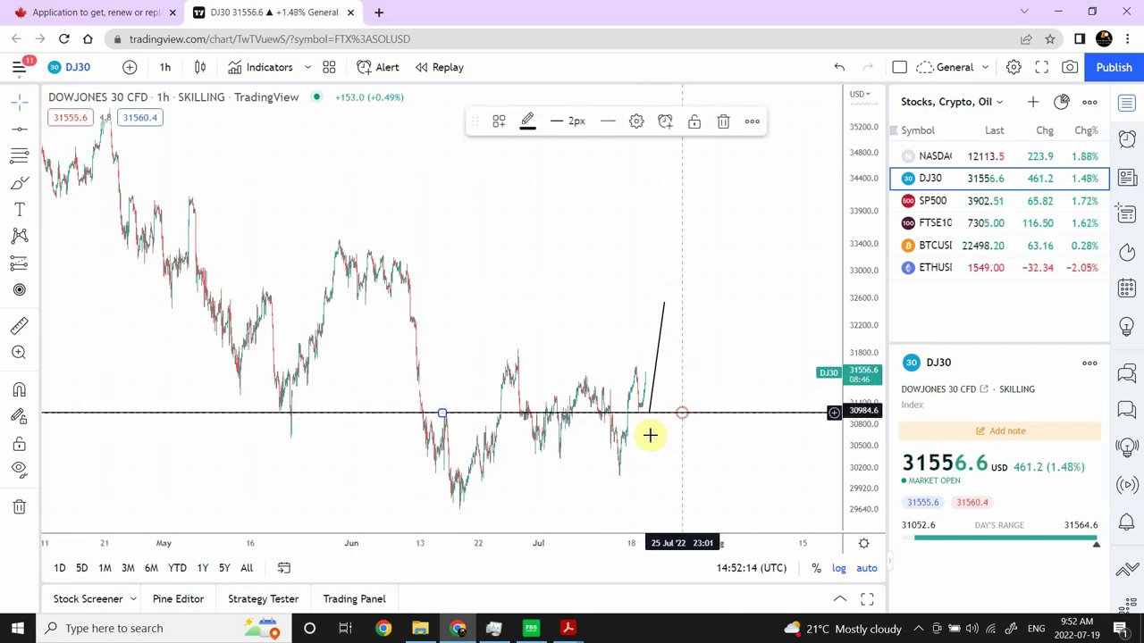
{"action": "left_click", "coordinate": [619, 471]}
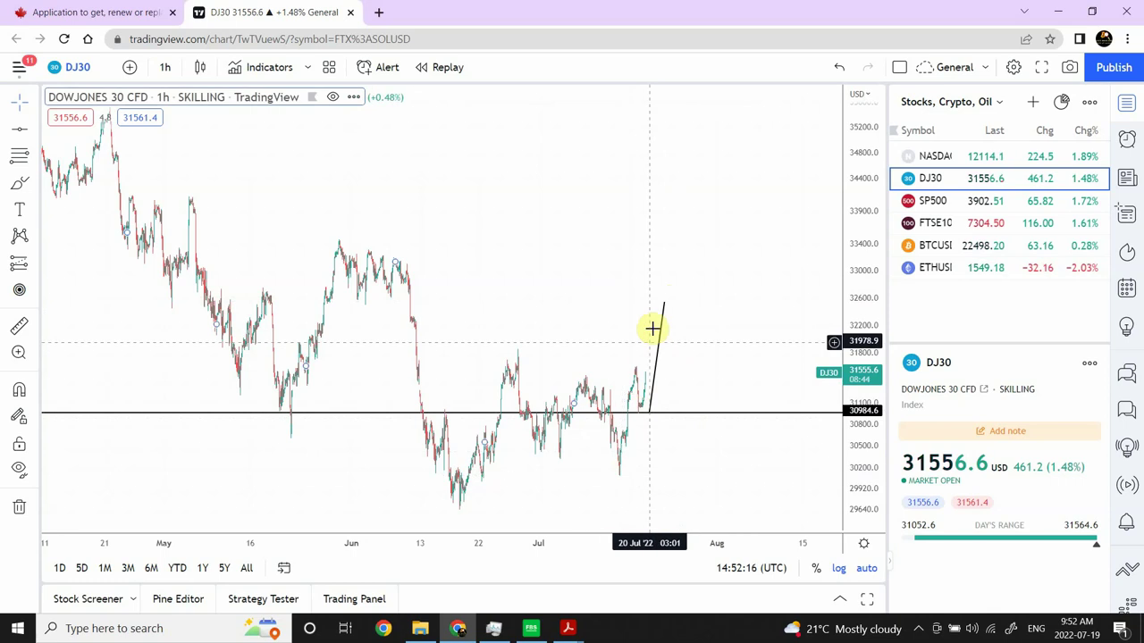
Raise the rising projection line's top end so it reaches near 32600
{"action": "left_click", "coordinate": [663, 305]}
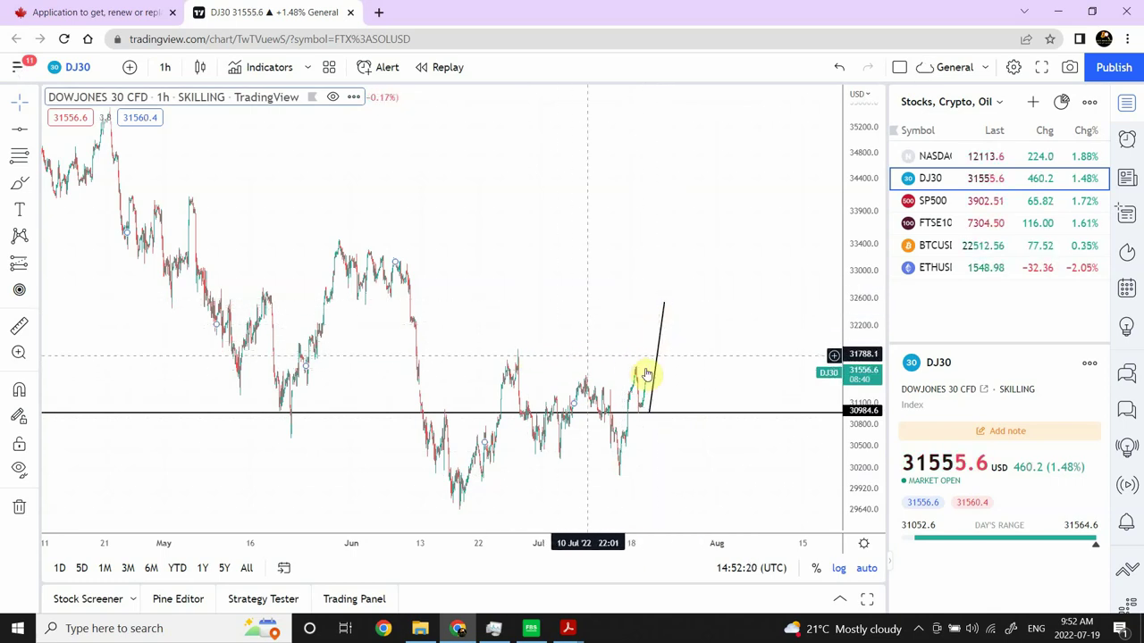
{"action": "left_click", "coordinate": [664, 306]}
{"action": "left_click_drag", "start_coordinate": [664, 306], "coordinate": [664, 293]}
{"action": "left_click", "coordinate": [677, 298]}
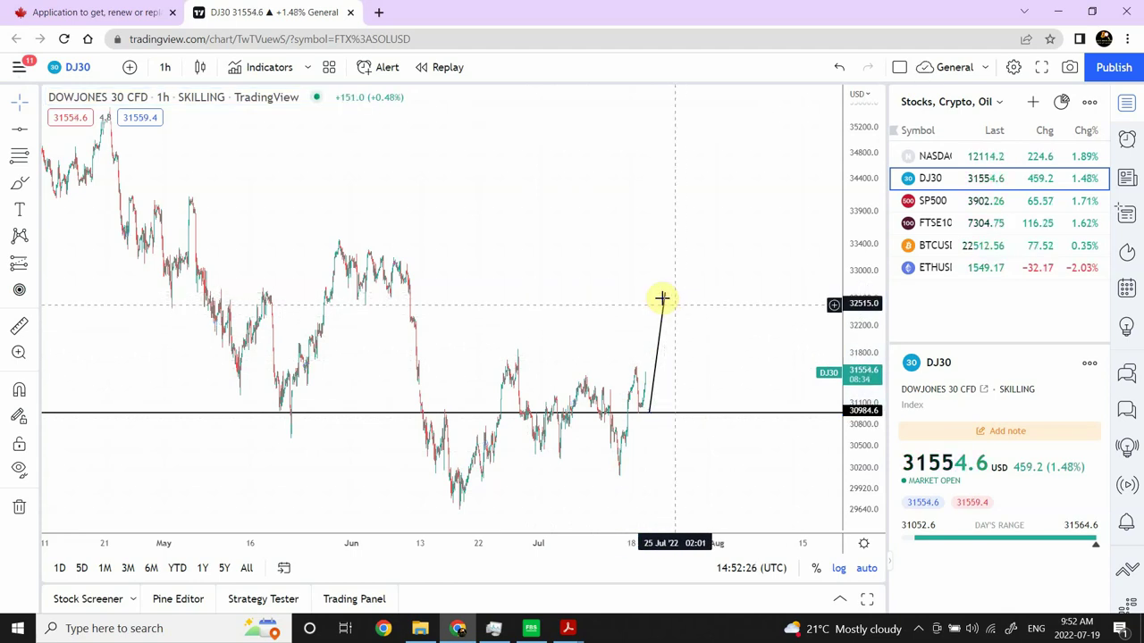
Draw a trend line falling from the 32699.3 peak down to about 29832.1
{"action": "left_click", "coordinate": [30, 130]}
{"action": "left_click", "coordinate": [73, 132]}
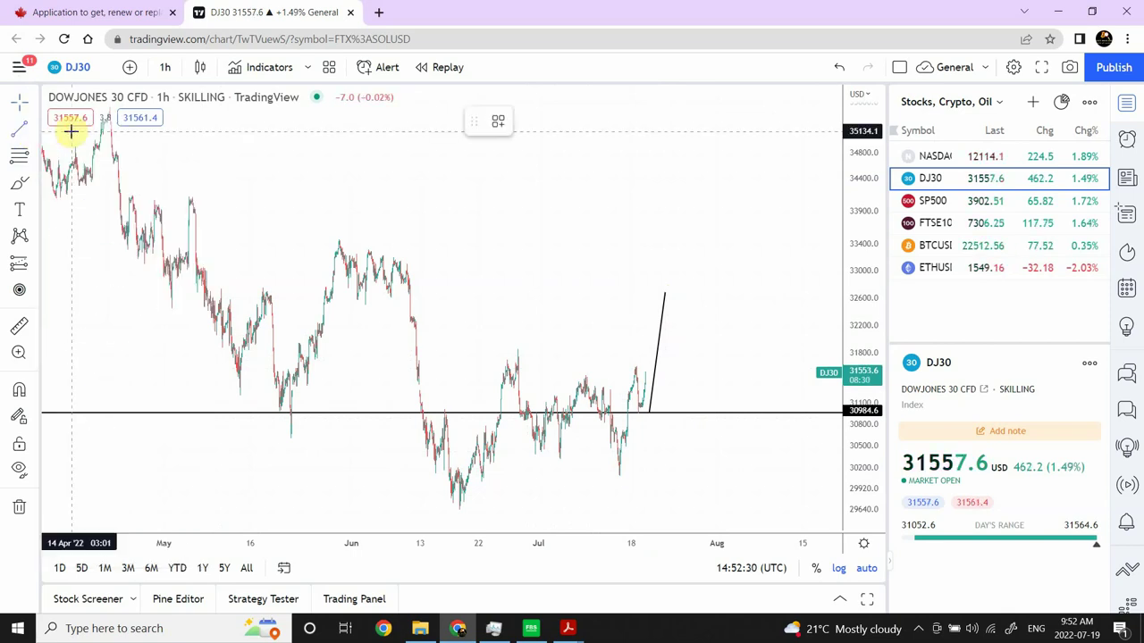
{"action": "left_click", "coordinate": [671, 292]}
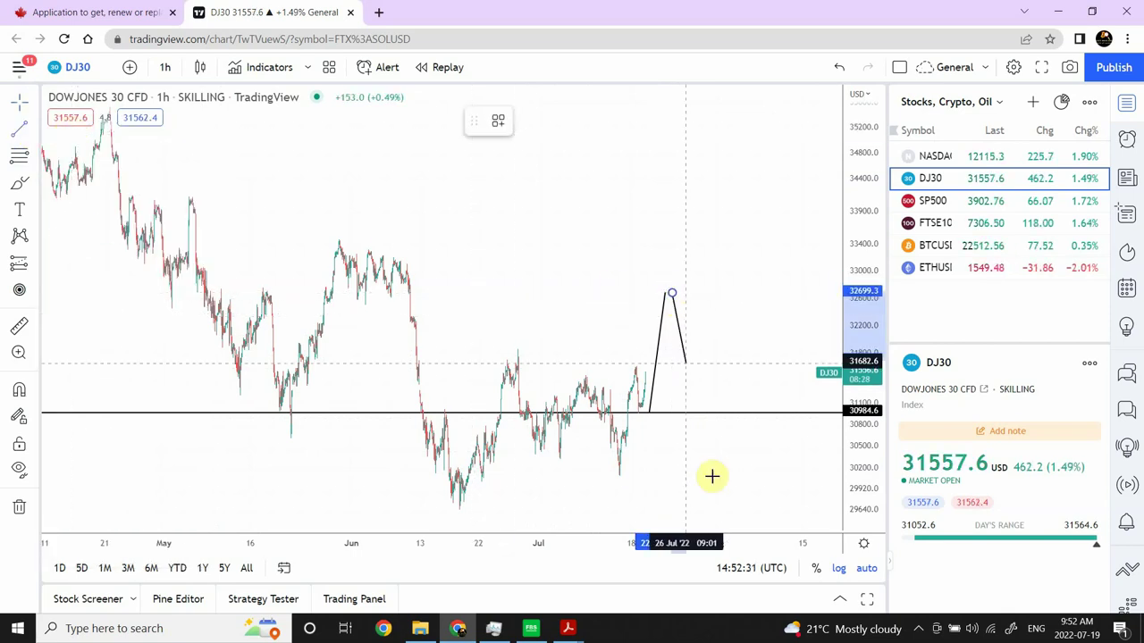
{"action": "left_click", "coordinate": [715, 503]}
{"action": "mouse_move", "coordinate": [715, 503]}
{"action": "left_mouse_down"}
{"action": "mouse_move", "coordinate": [733, 501]}
{"action": "mouse_move", "coordinate": [684, 477]}
{"action": "mouse_move", "coordinate": [717, 496]}
{"action": "left_mouse_up"}
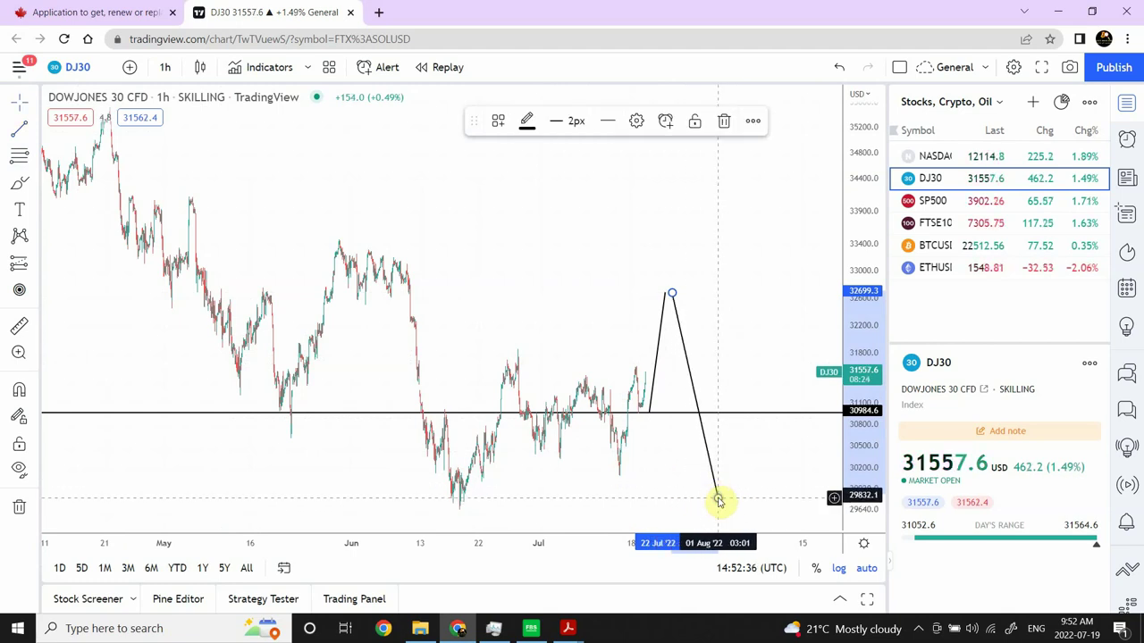
{"action": "left_click", "coordinate": [661, 294]}
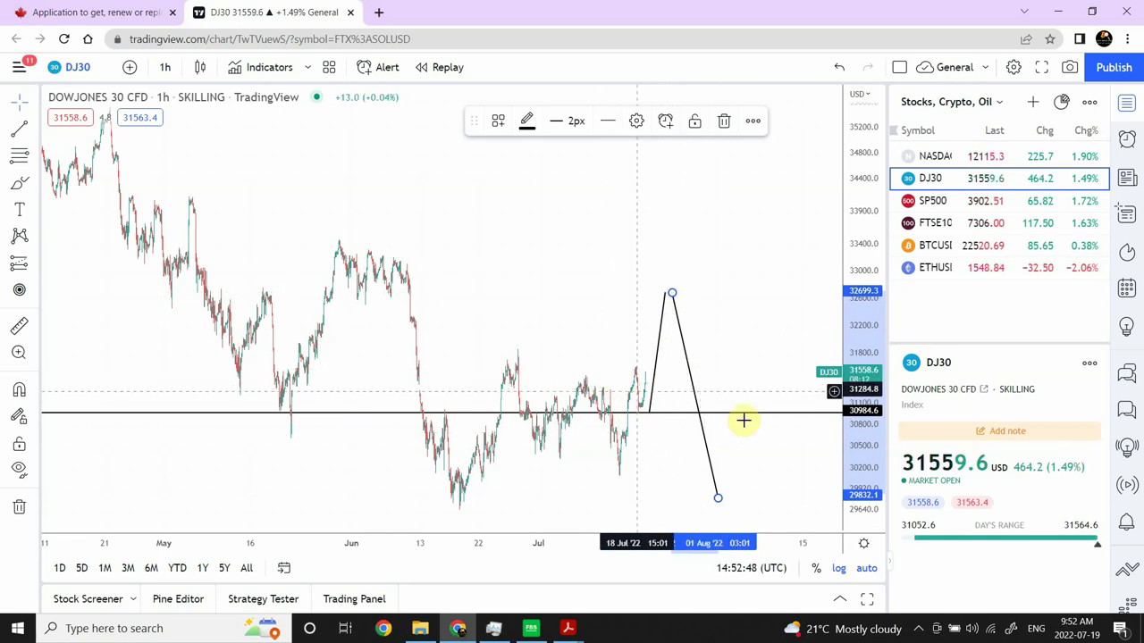
Select SP500 in the watchlist to show its 1-hour chart
{"action": "left_click", "coordinate": [942, 204]}
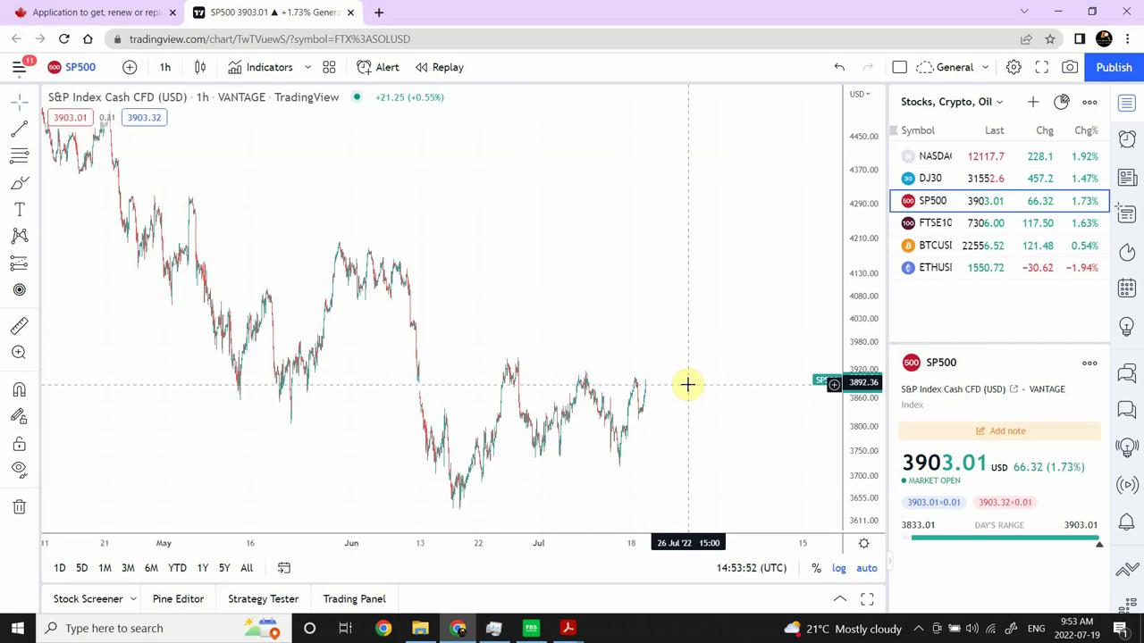
Select BTCUSD in the watchlist to show the Bitcoin 1-hour chart
{"action": "left_click", "coordinate": [956, 251]}
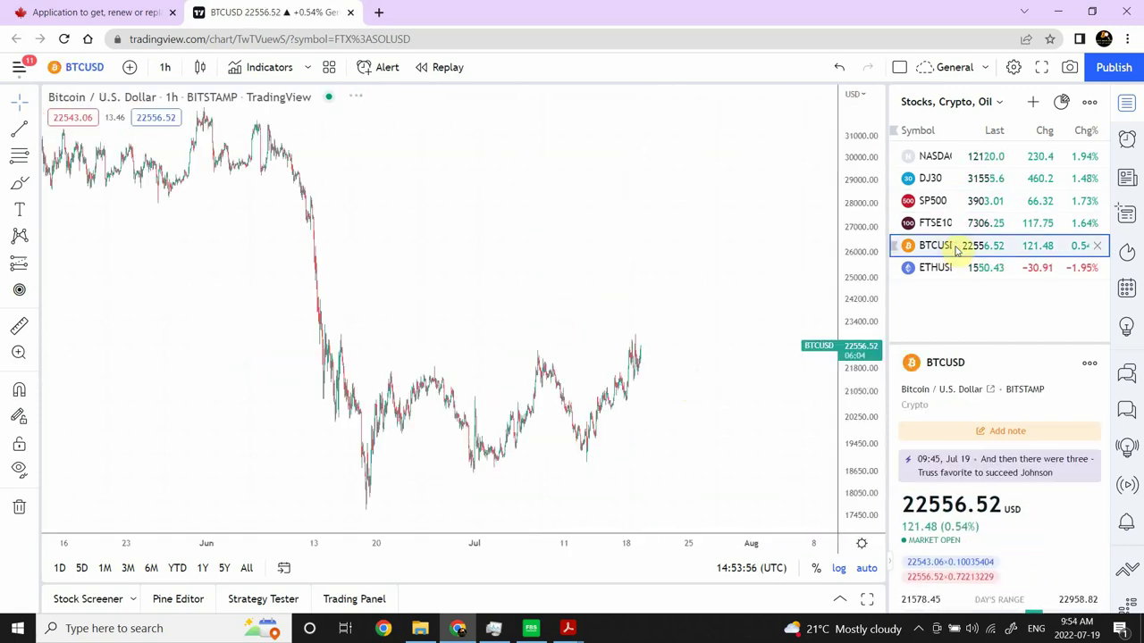